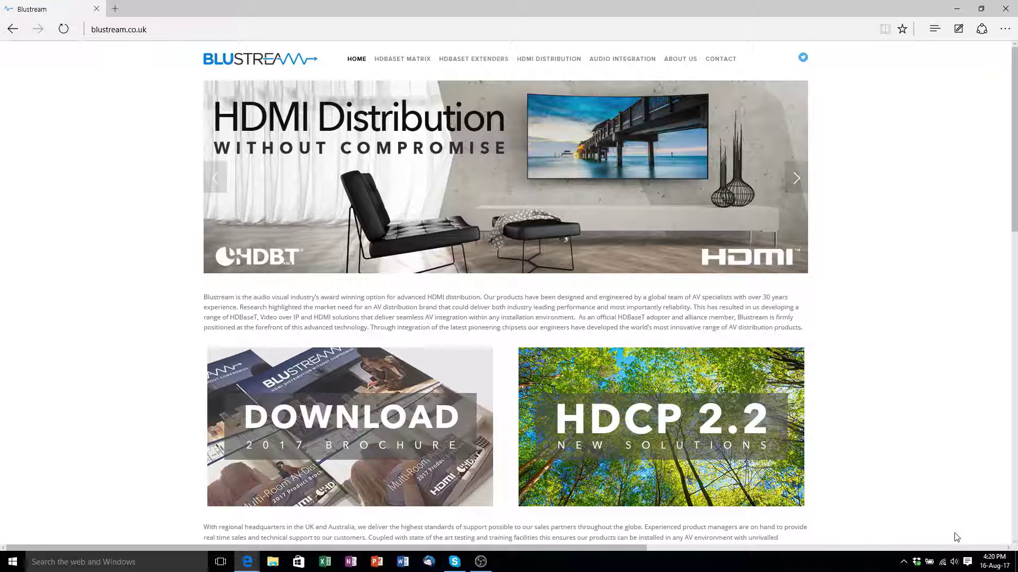
- Give the Ethernet adapter static IPv4 address 192.168.1.250 with subnet mask 255.255.255.0
{"action": "right_click", "coordinate": [947, 567]}
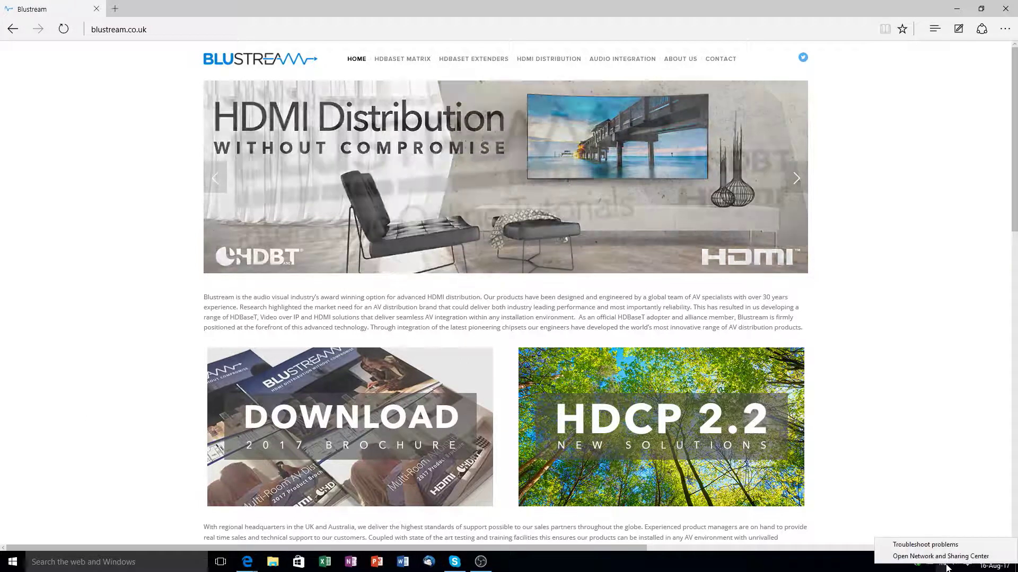
{"action": "left_click", "coordinate": [946, 558]}
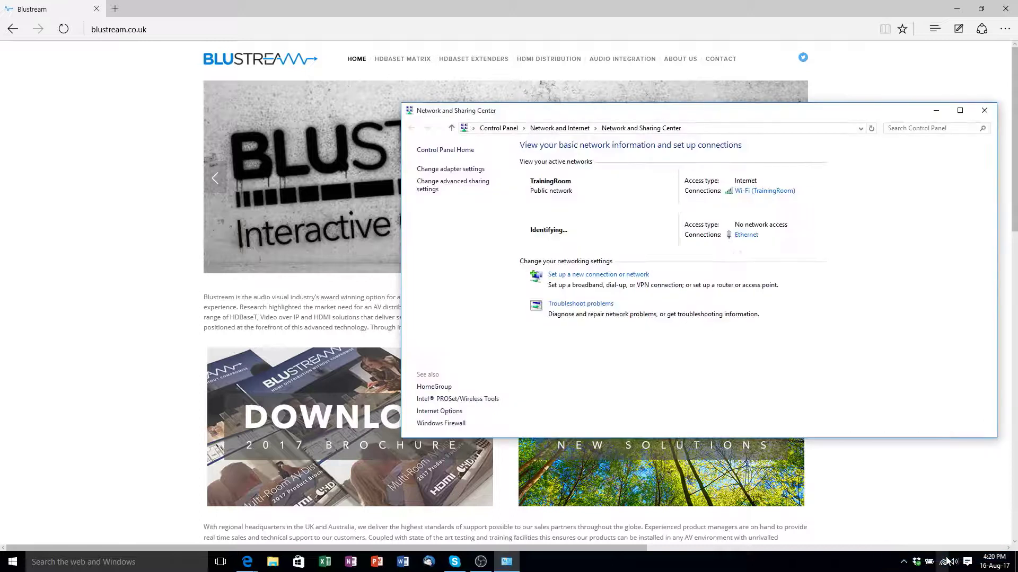
{"action": "left_click", "coordinate": [744, 236]}
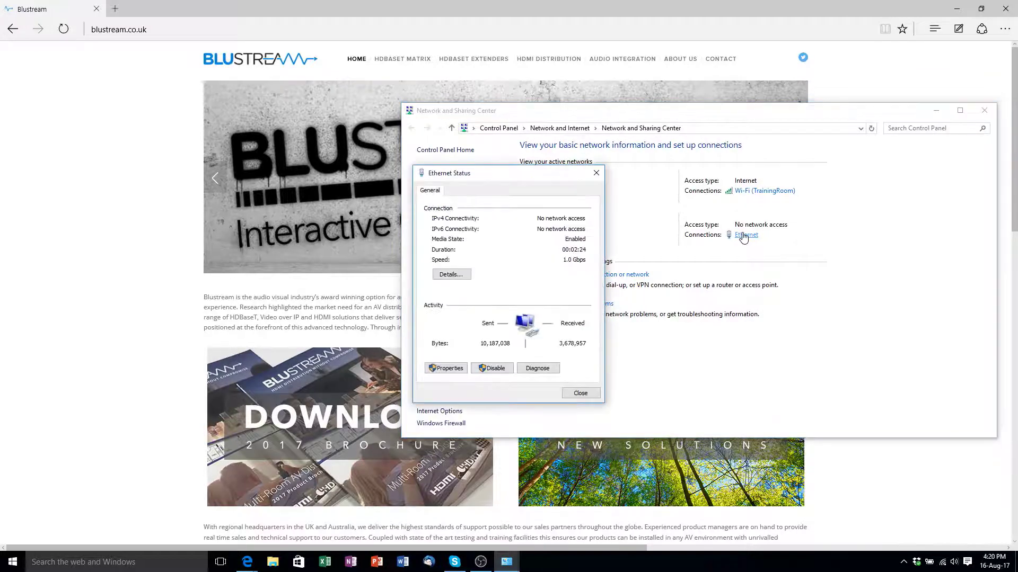
{"action": "left_click", "coordinate": [446, 368]}
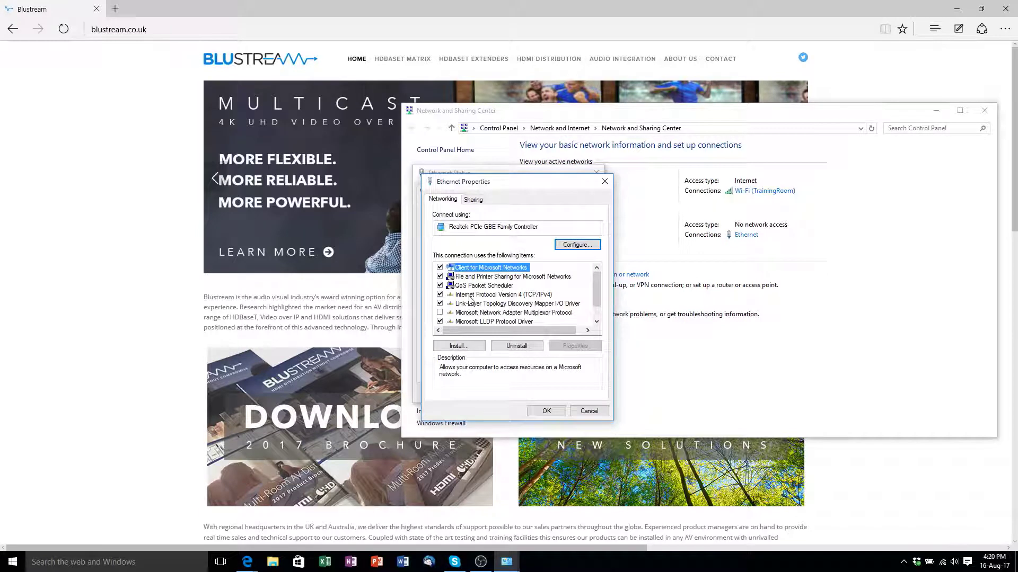
{"action": "double_click", "coordinate": [469, 297]}
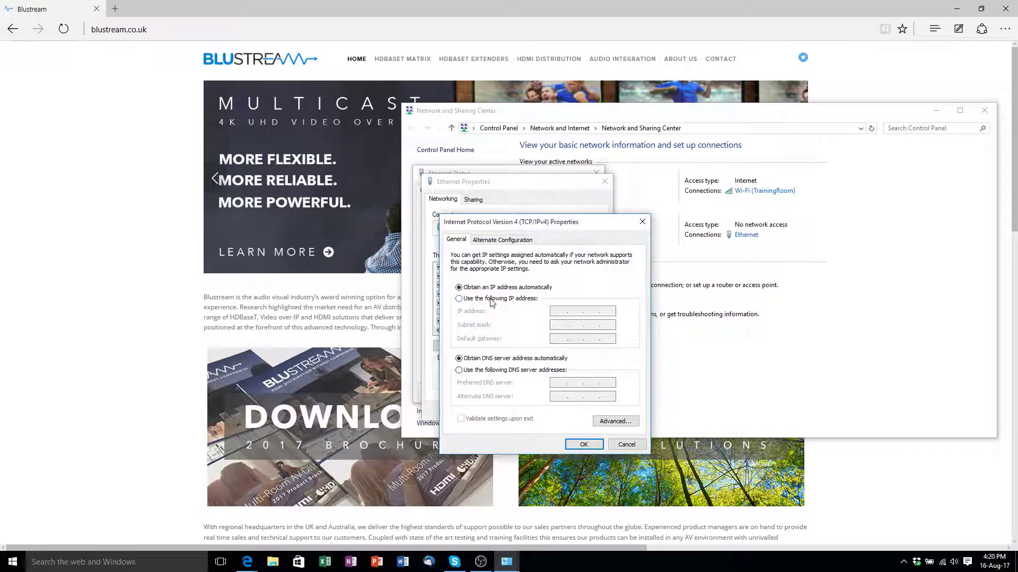
{"action": "left_click", "coordinate": [508, 298]}
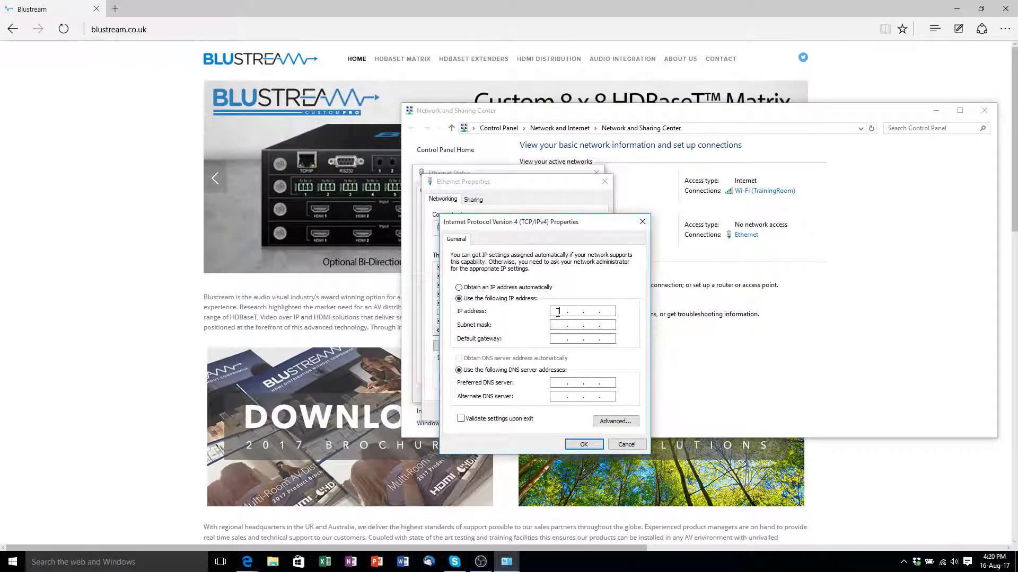
{"action": "type", "text": "192 . 168 . 1 . 250"}
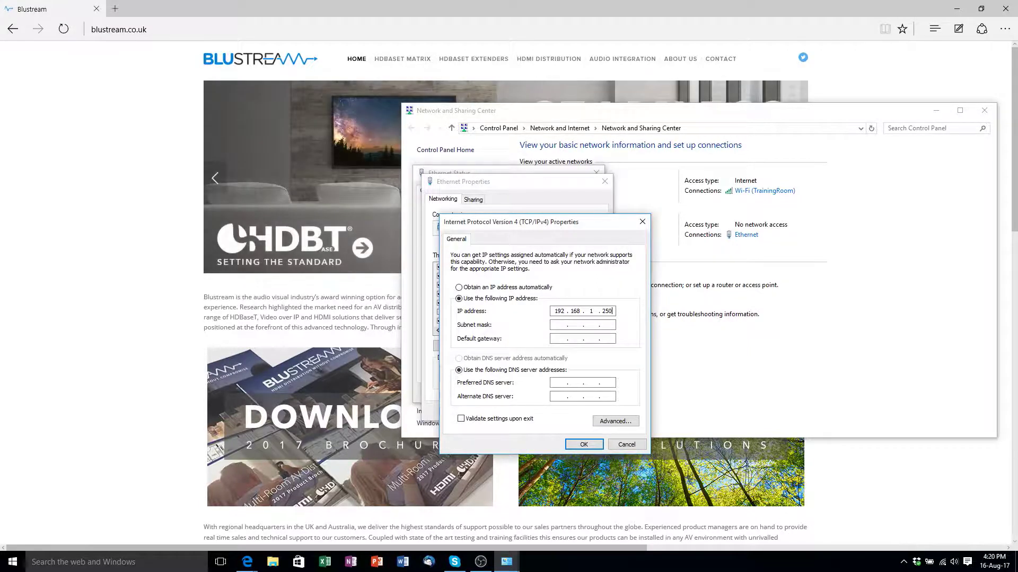
{"action": "key", "text": "Tab"}
{"action": "left_click", "coordinate": [584, 446]}
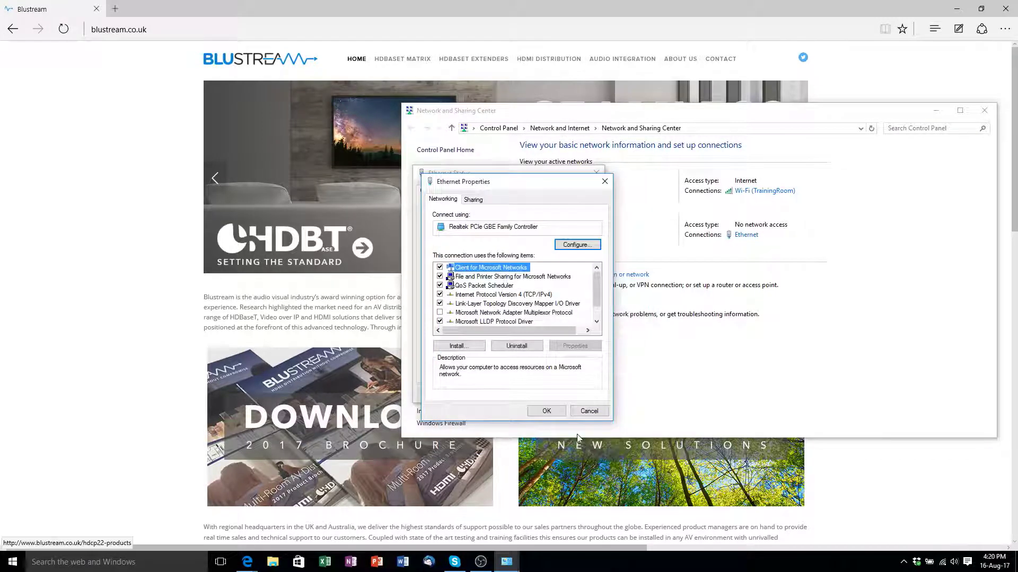
{"action": "left_click", "coordinate": [555, 413]}
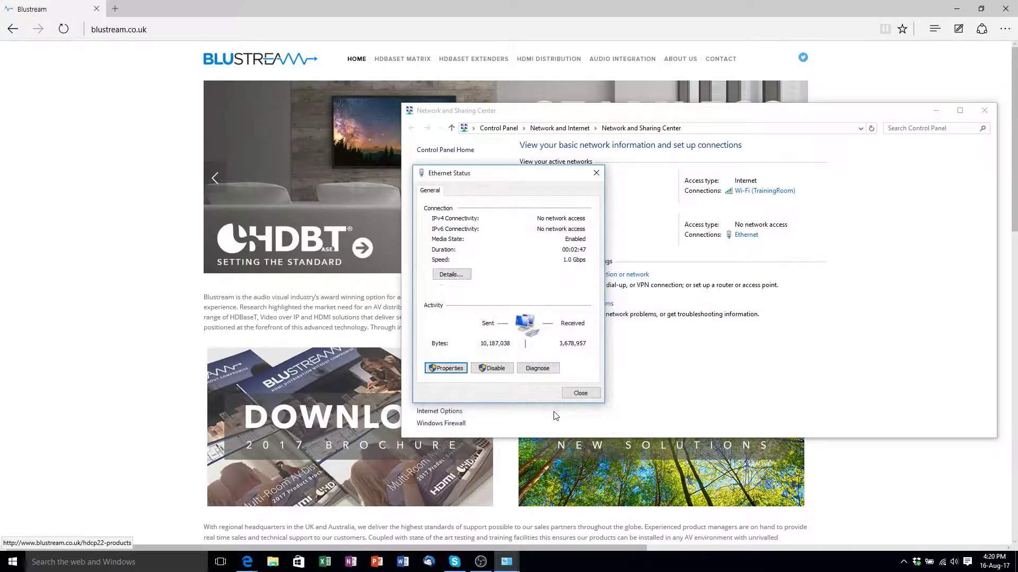
{"action": "left_click", "coordinate": [577, 394]}
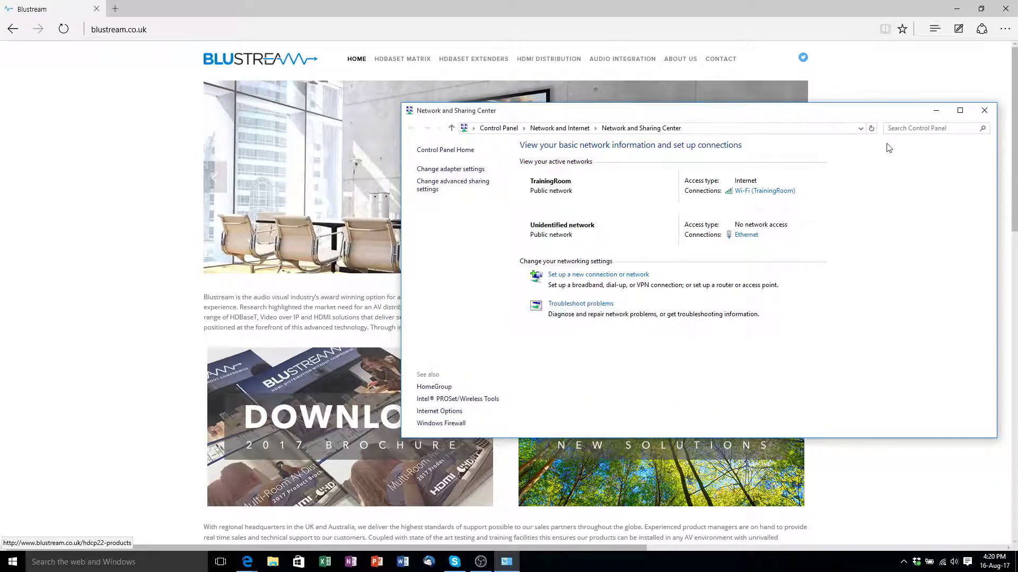
- Browse to the switch at 192.168.1.254 and log in
{"action": "left_click", "coordinate": [984, 111]}
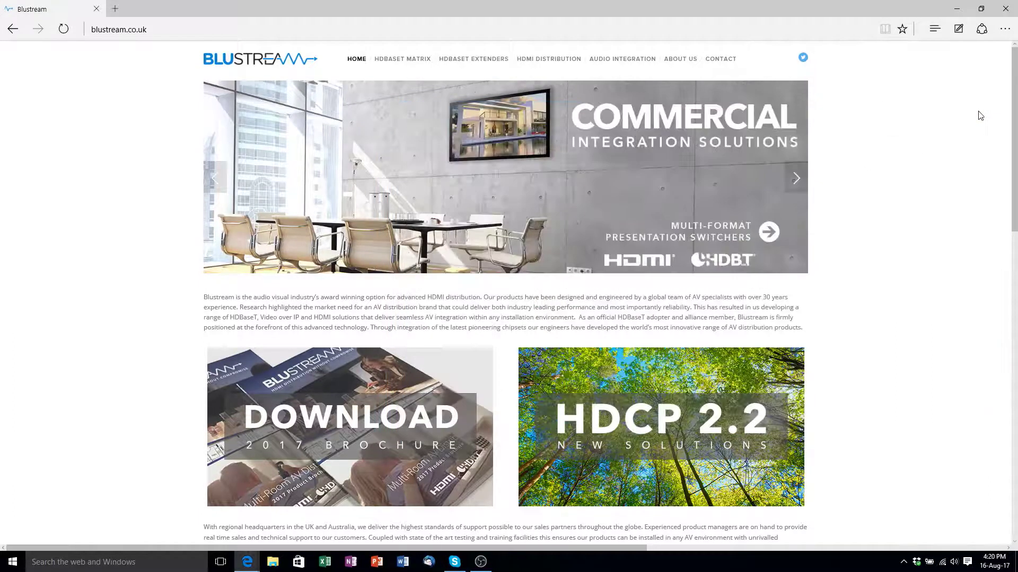
{"action": "left_click", "coordinate": [302, 29]}
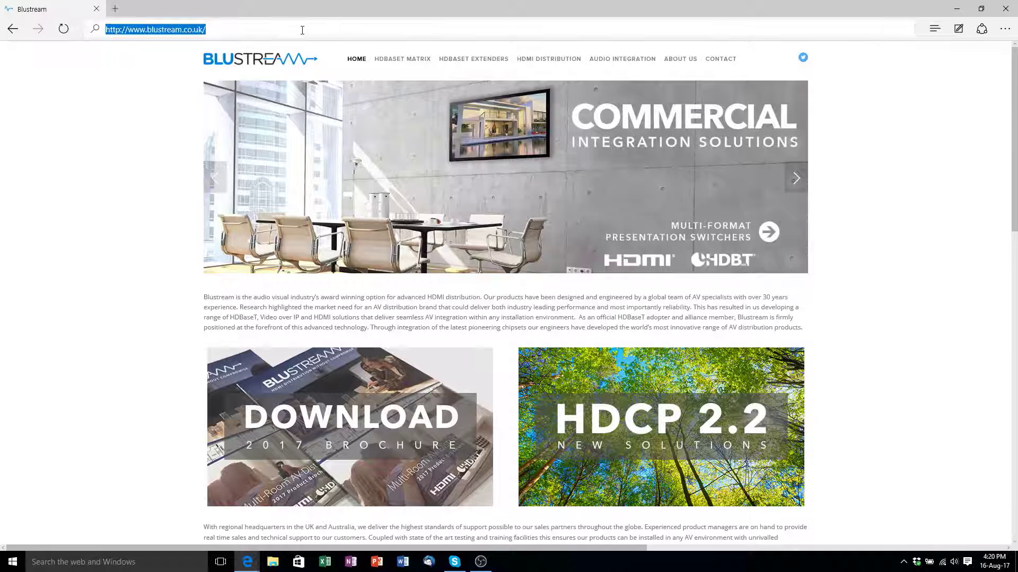
{"action": "type", "text": "192"}
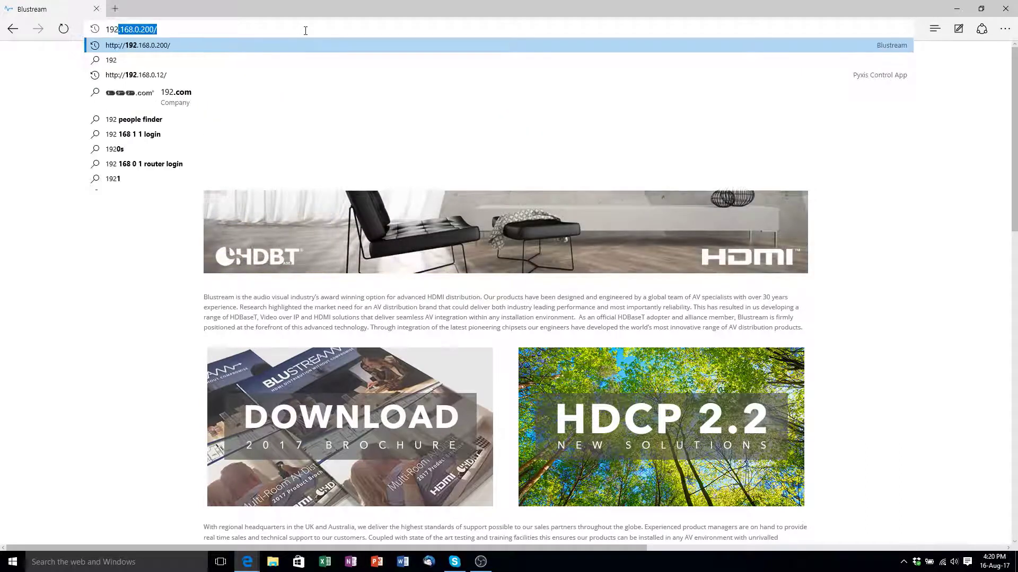
{"action": "type", "text": ".168.1"}
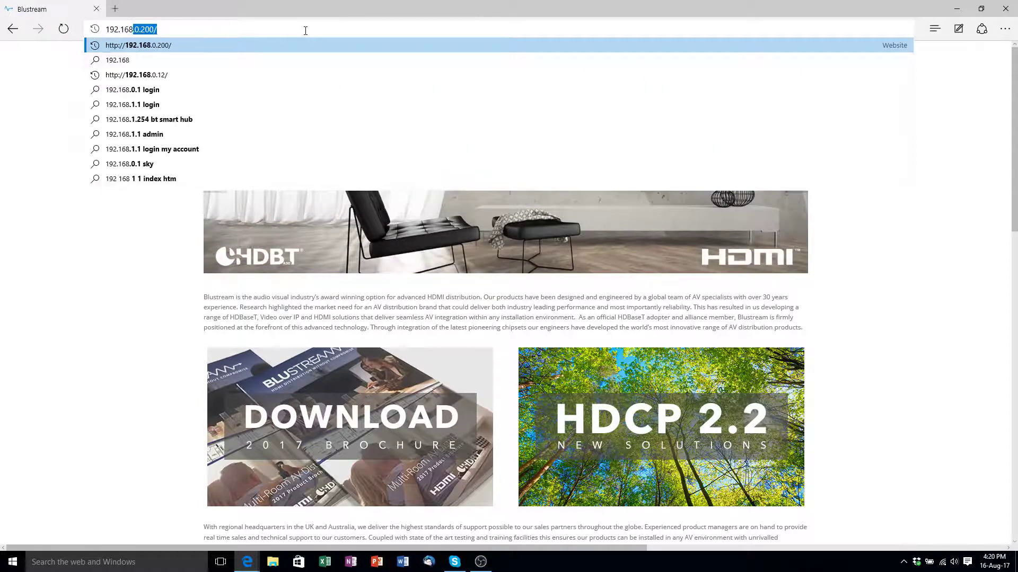
{"action": "type", "text": ".254/cs5d8aead6/config/log_off_page.htm"}
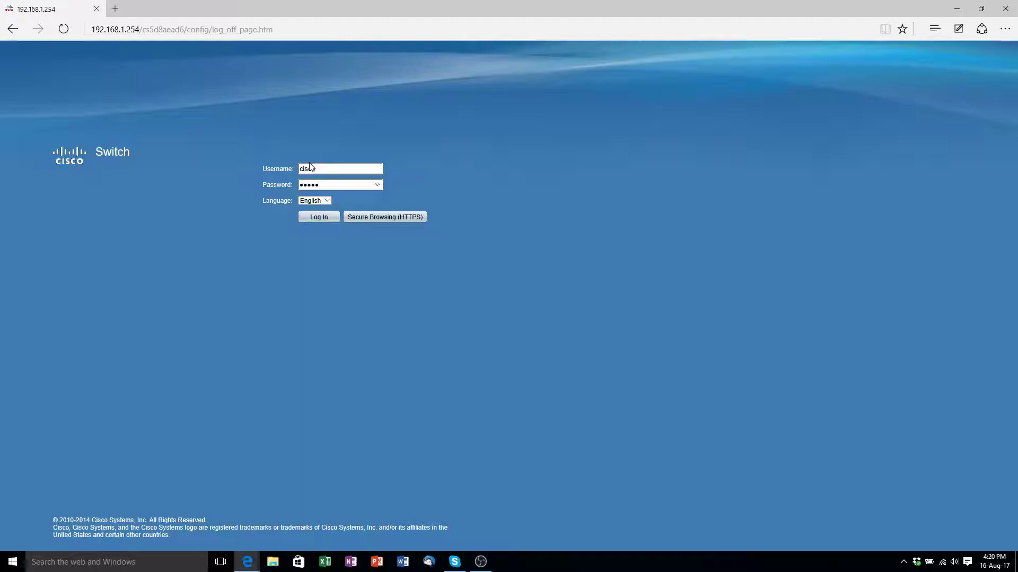
{"action": "left_click", "coordinate": [318, 217]}
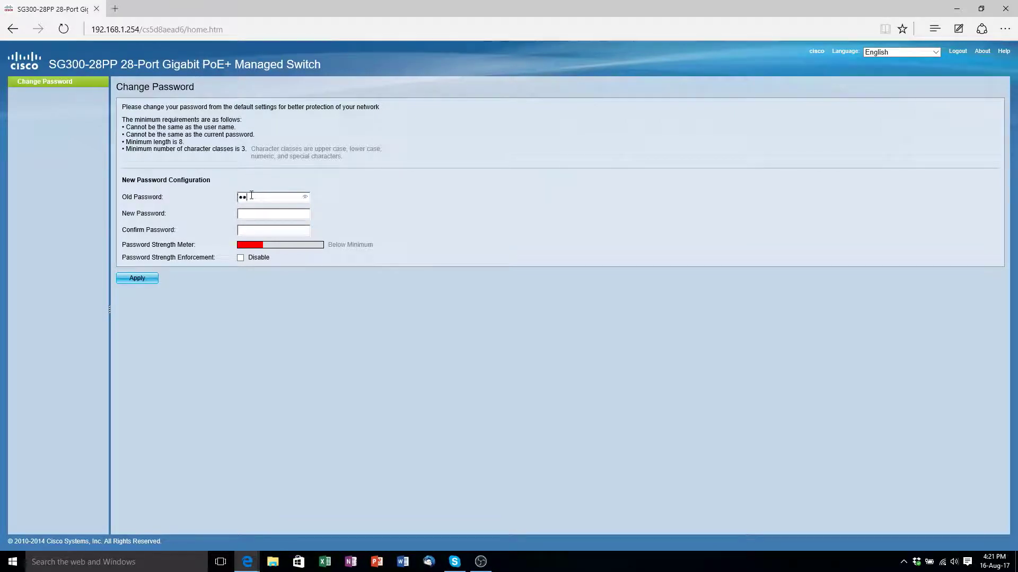
- Enter the old and new admin passwords and apply them with strength enforcement disabled
{"action": "type", "text": "sc"}
{"action": "key", "text": "Tab"}
{"action": "type", "text": "Cis"}
{"action": "left_click", "coordinate": [145, 279]}
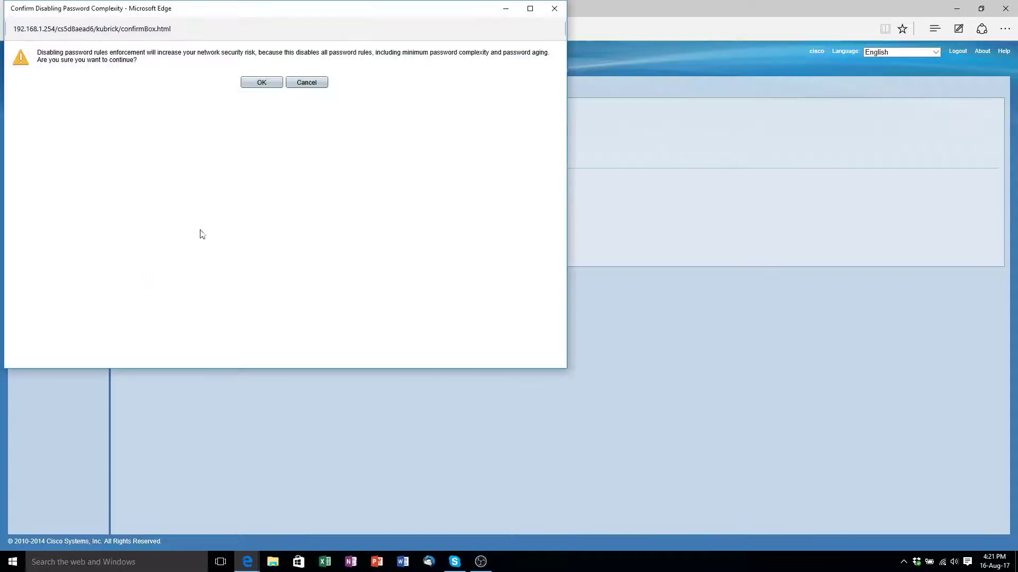
{"action": "left_click", "coordinate": [262, 82]}
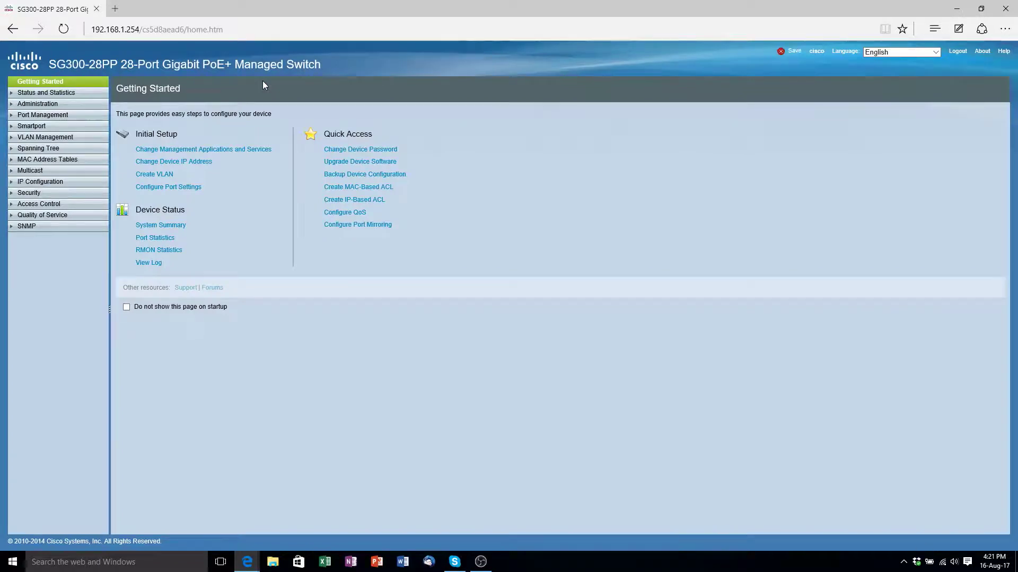
- Set System Mode to L3 in System Settings and confirm the reboot
{"action": "left_click", "coordinate": [80, 106]}
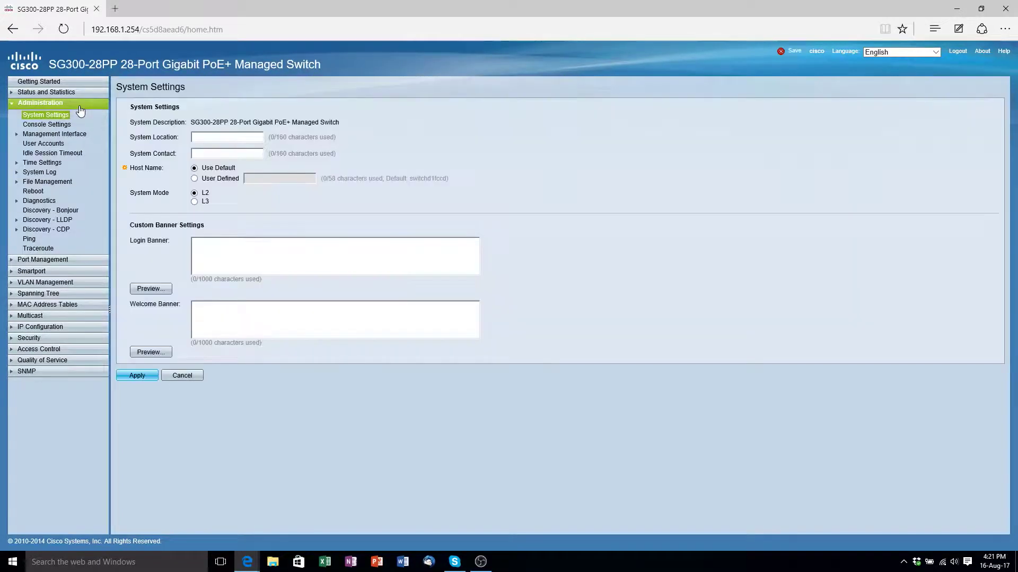
{"action": "left_click", "coordinate": [194, 202]}
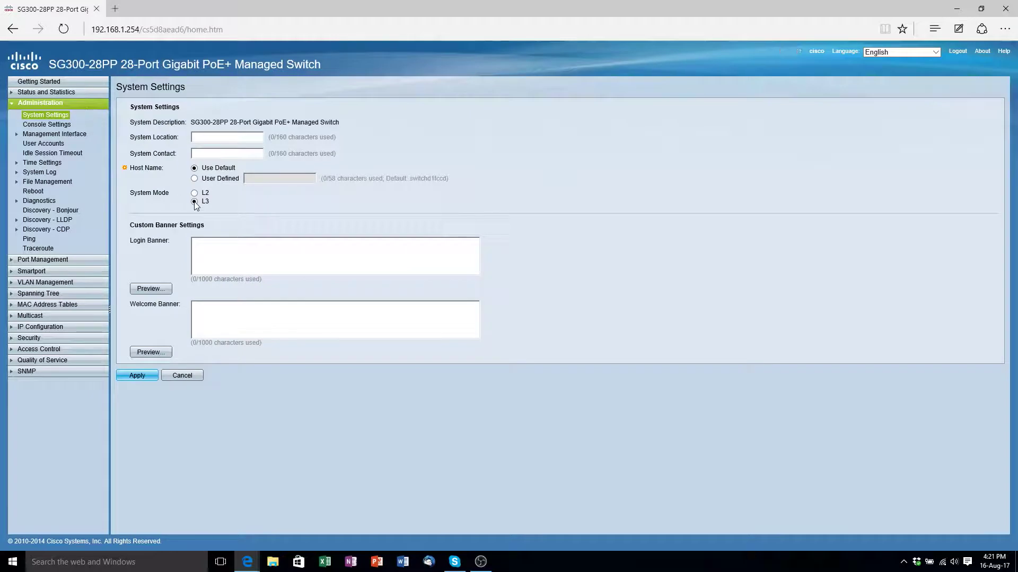
{"action": "left_click", "coordinate": [139, 376]}
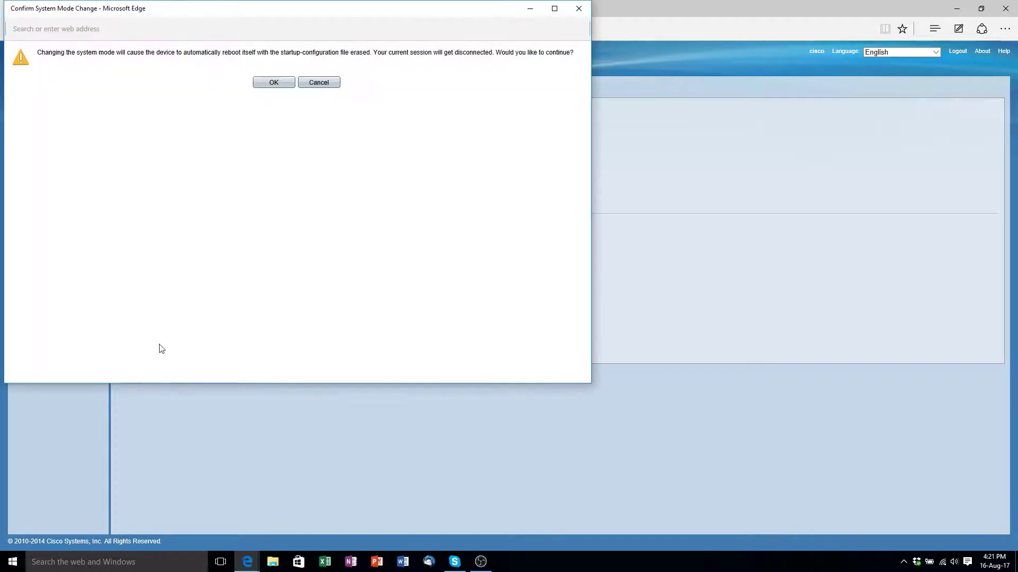
{"action": "left_click", "coordinate": [274, 83]}
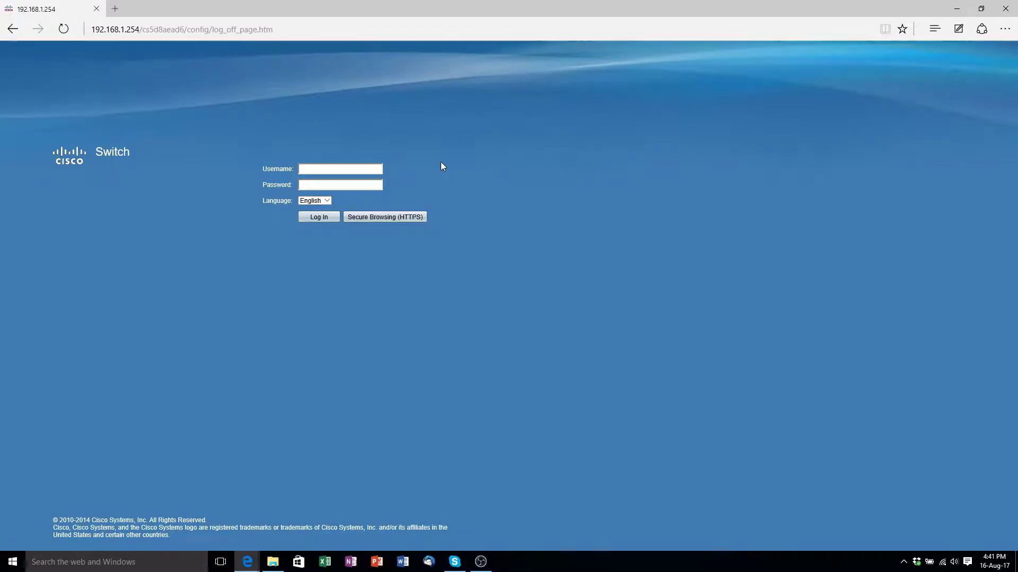
- Log back in to the switch with the admin username and password
{"action": "type", "text": "cisco"}
{"action": "left_click", "coordinate": [340, 185]}
{"action": "type", "text": "cisco"}
{"action": "left_click", "coordinate": [328, 215]}
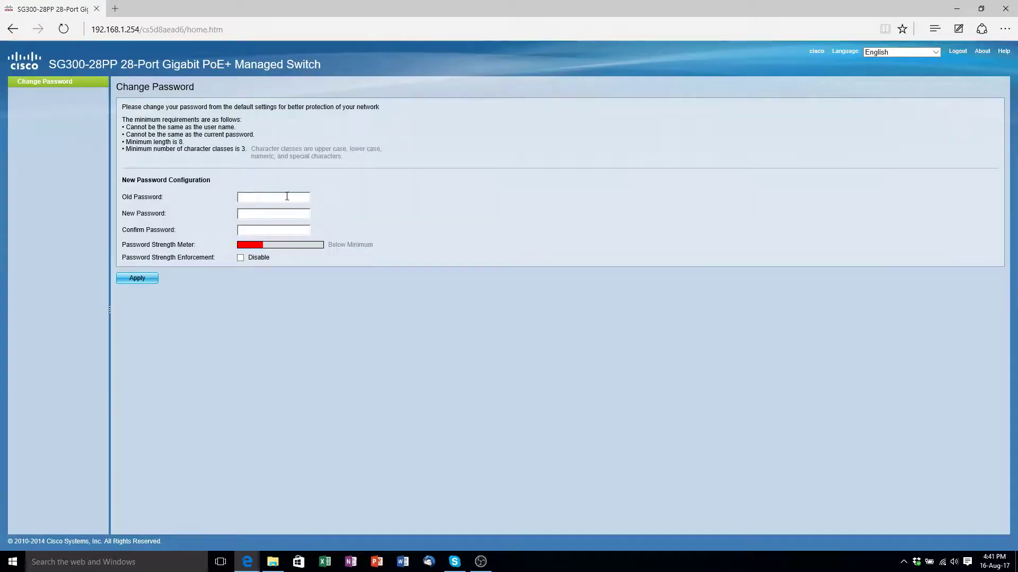
- Change the admin password again with password strength enforcement disabled
{"action": "left_click", "coordinate": [286, 197]}
{"action": "type", "text": "cis"}
{"action": "left_click", "coordinate": [282, 214]}
{"action": "type", "text": "cisco"}
{"action": "left_click", "coordinate": [267, 233]}
{"action": "type", "text": "cisco"}
{"action": "left_click", "coordinate": [241, 258]}
{"action": "left_click", "coordinate": [137, 279]}
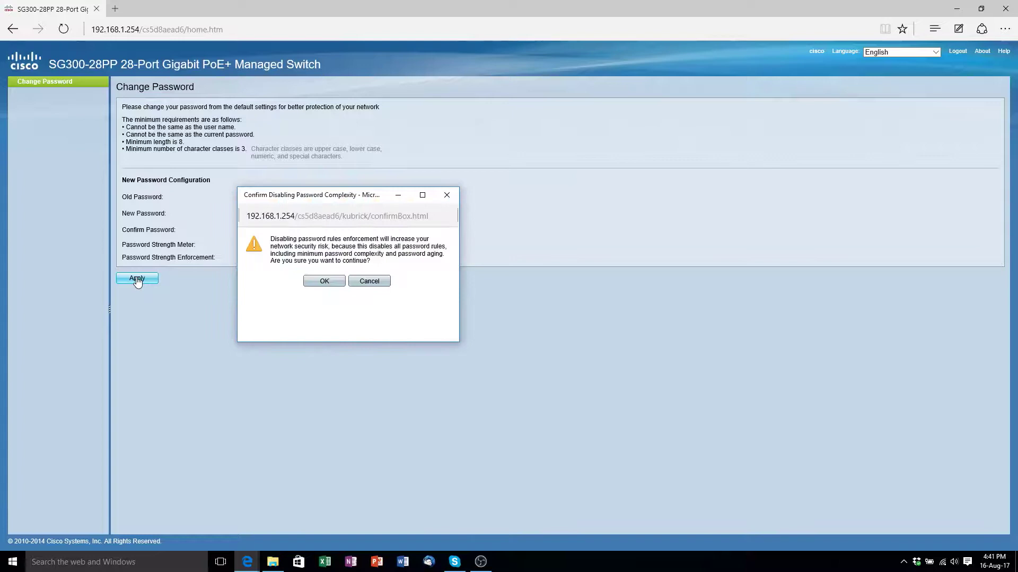
{"action": "left_click", "coordinate": [315, 281]}
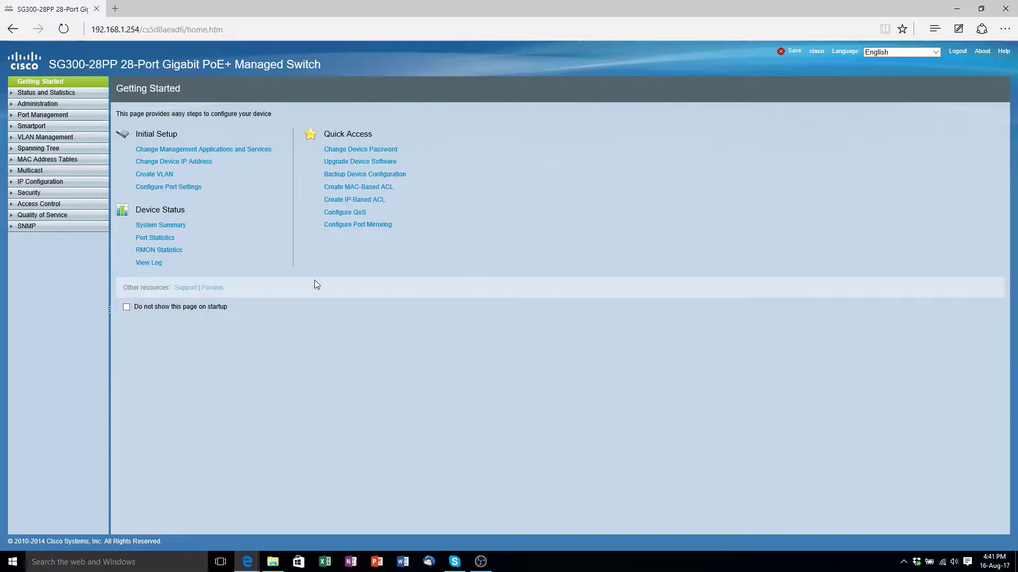
- Enable and apply Jumbo Frames on the Port Settings page
{"action": "left_click", "coordinate": [77, 115]}
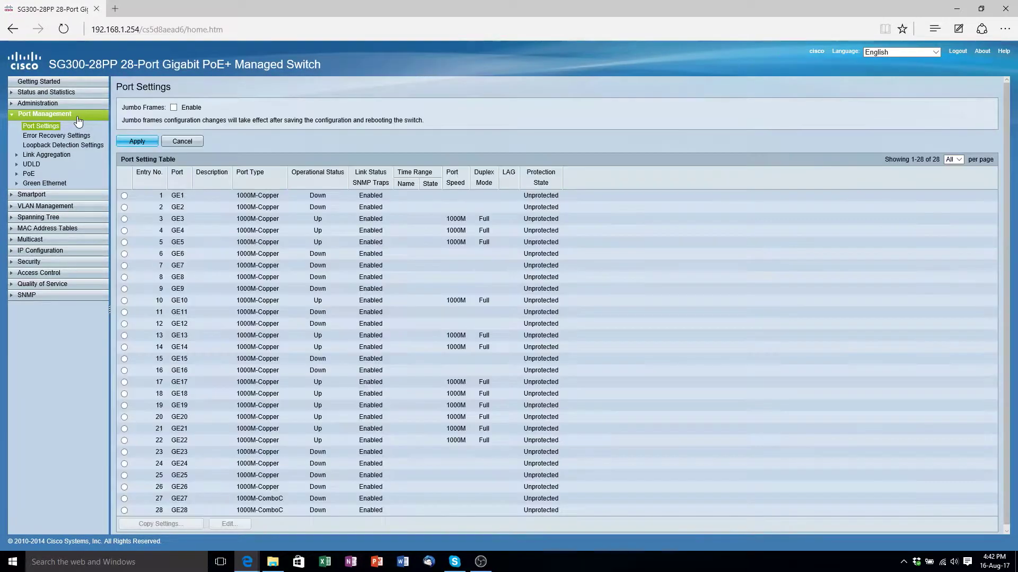
{"action": "left_click", "coordinate": [174, 108]}
{"action": "left_click", "coordinate": [137, 145]}
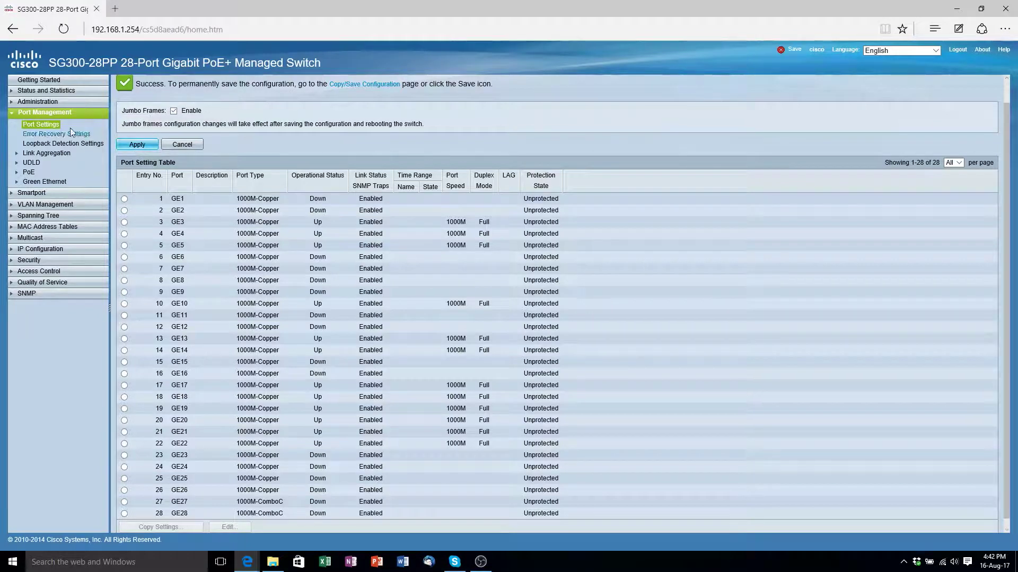
{"action": "left_click", "coordinate": [49, 114]}
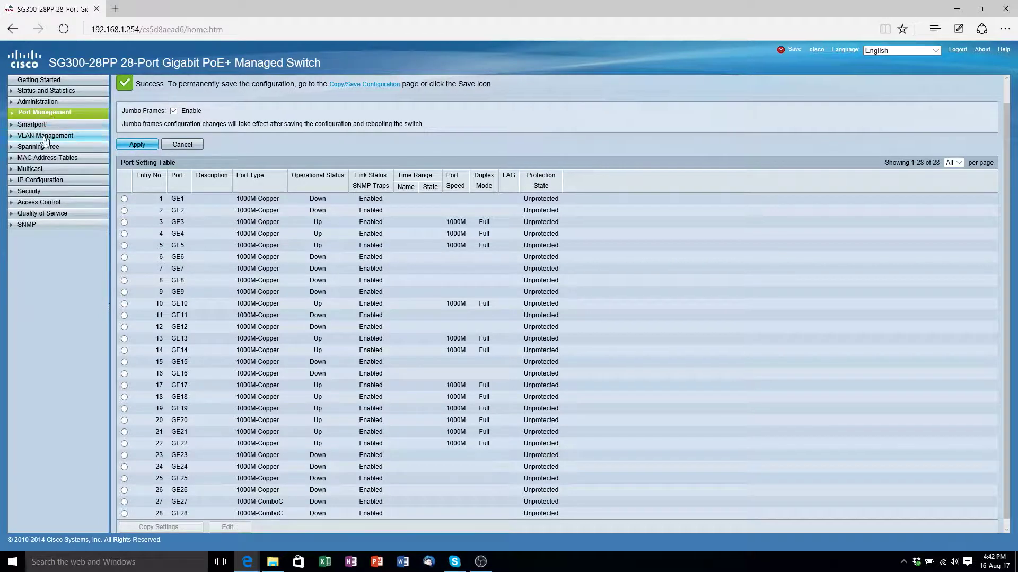
- Enable and apply Bridge Multicast Filtering Status in Multicast Properties
{"action": "left_click", "coordinate": [40, 169]}
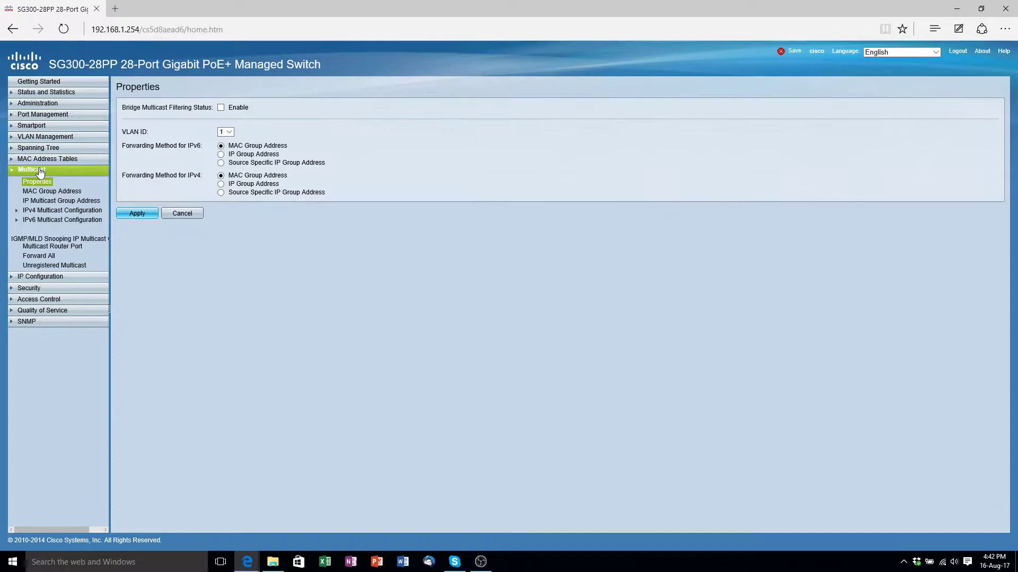
{"action": "left_click", "coordinate": [221, 108]}
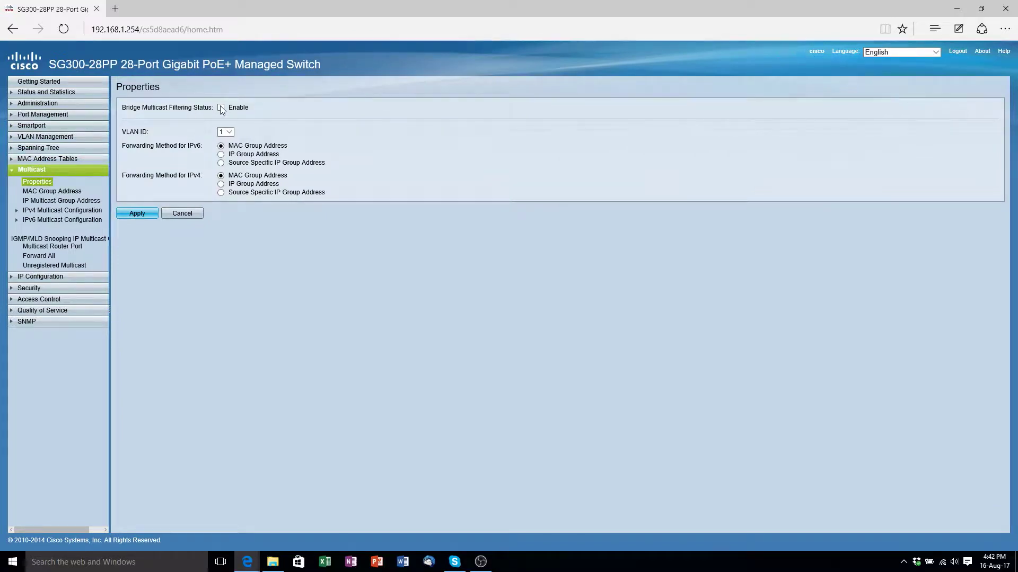
{"action": "left_click", "coordinate": [136, 214]}
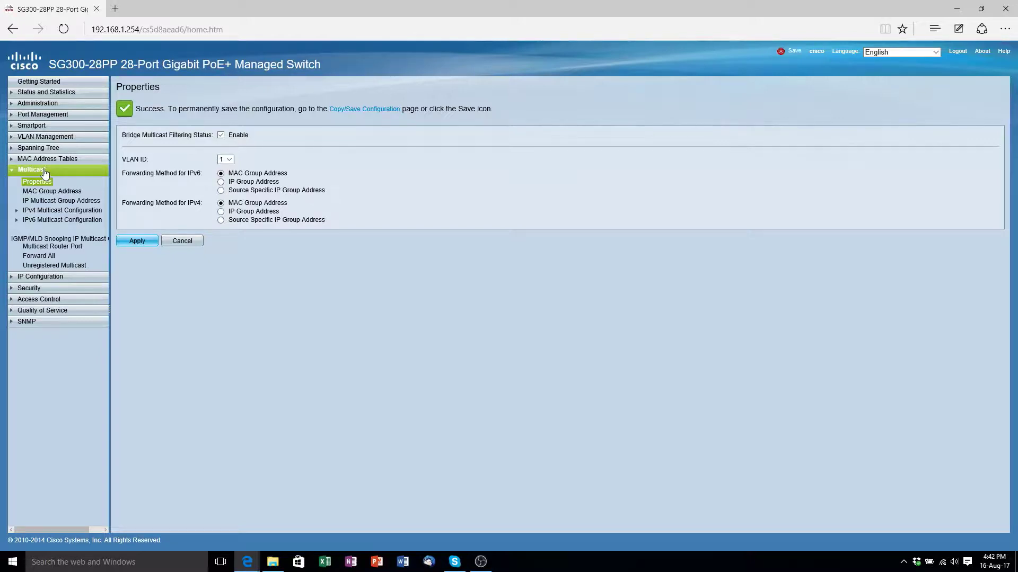
- Enable and apply IGMP Snooping status on the IGMP Snooping page
{"action": "left_click", "coordinate": [50, 211]}
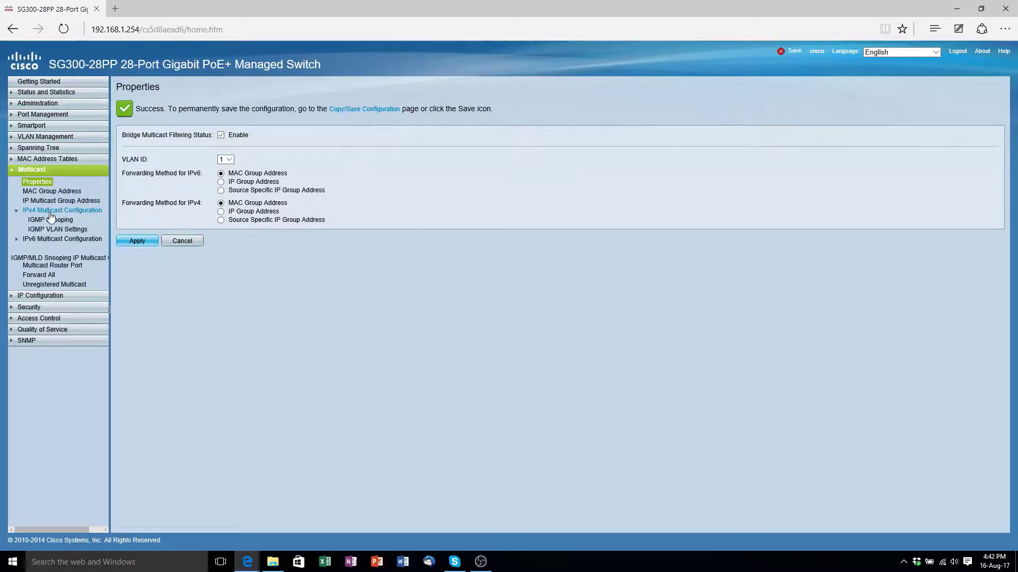
{"action": "left_click", "coordinate": [51, 220]}
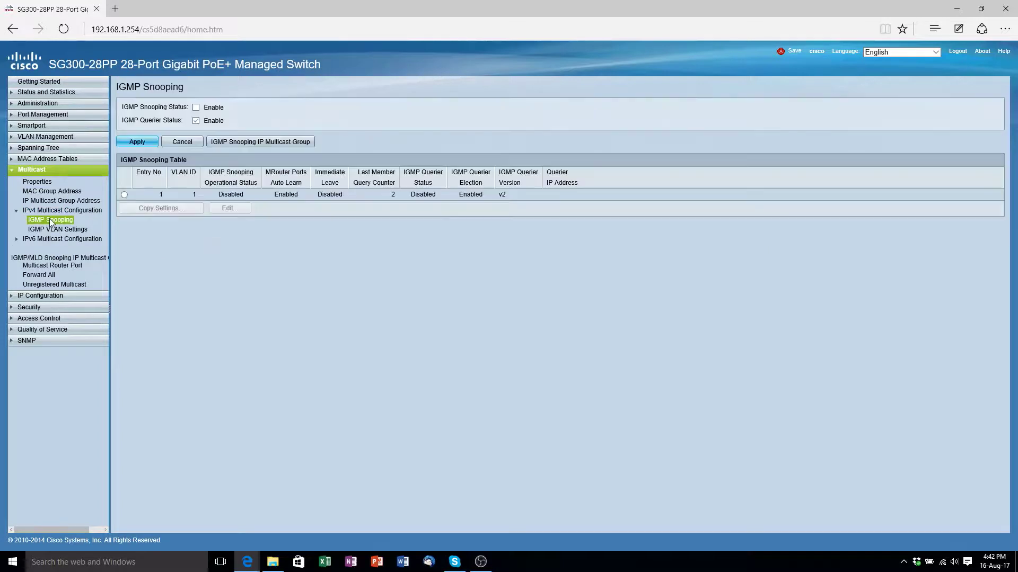
{"action": "left_click", "coordinate": [197, 107]}
{"action": "left_click", "coordinate": [142, 142]}
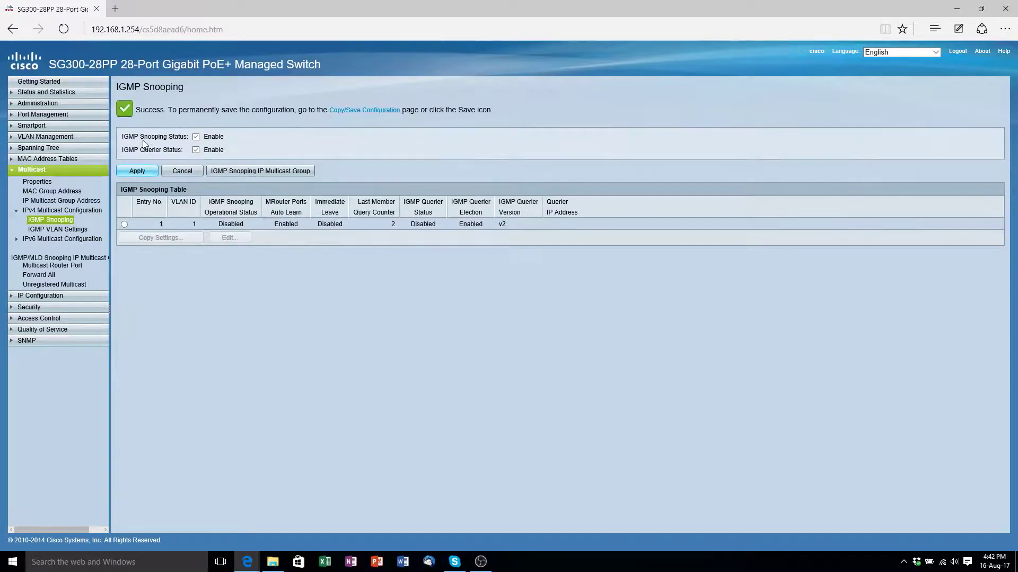
- Turn on Immediate Leave and IGMP Querier for the VLAN 1 snooping entry
{"action": "left_click", "coordinate": [124, 225]}
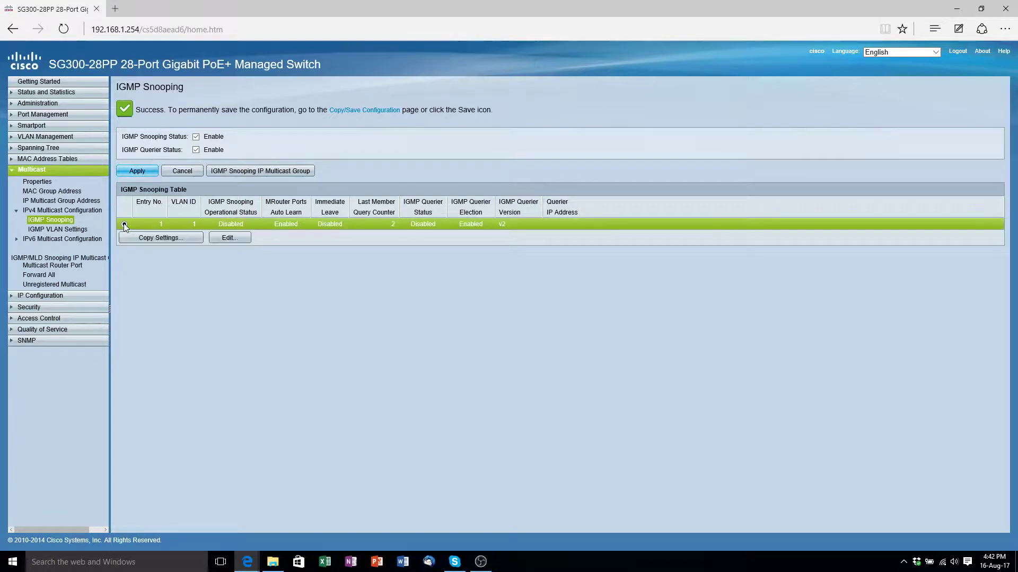
{"action": "left_click", "coordinate": [223, 238]}
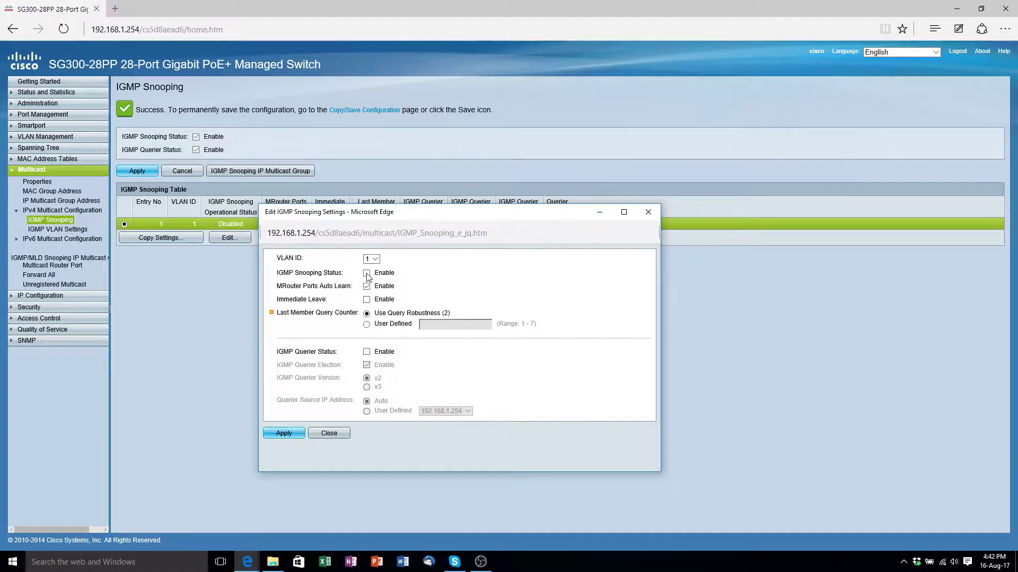
{"action": "left_click", "coordinate": [367, 301]}
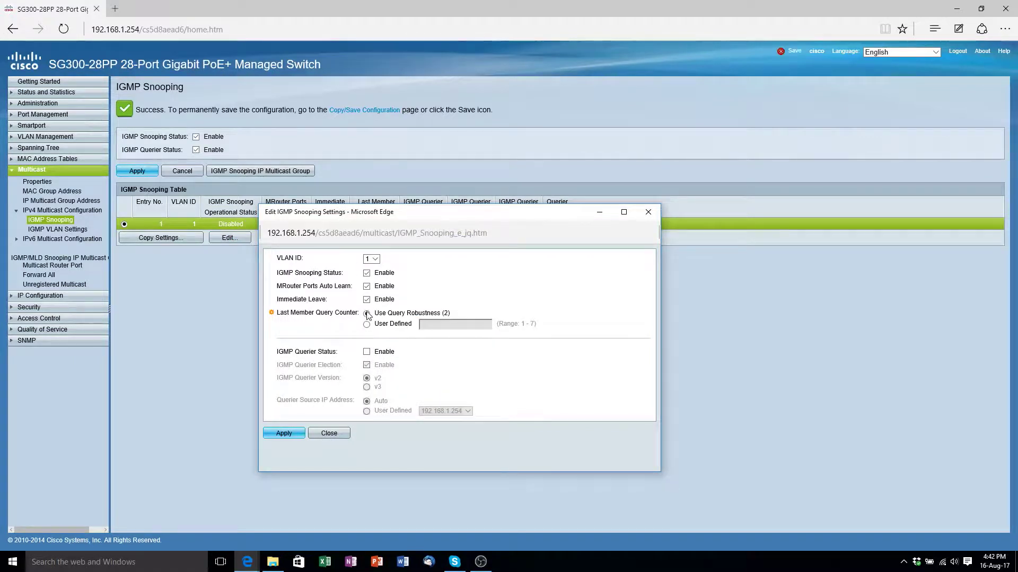
{"action": "left_click", "coordinate": [367, 353]}
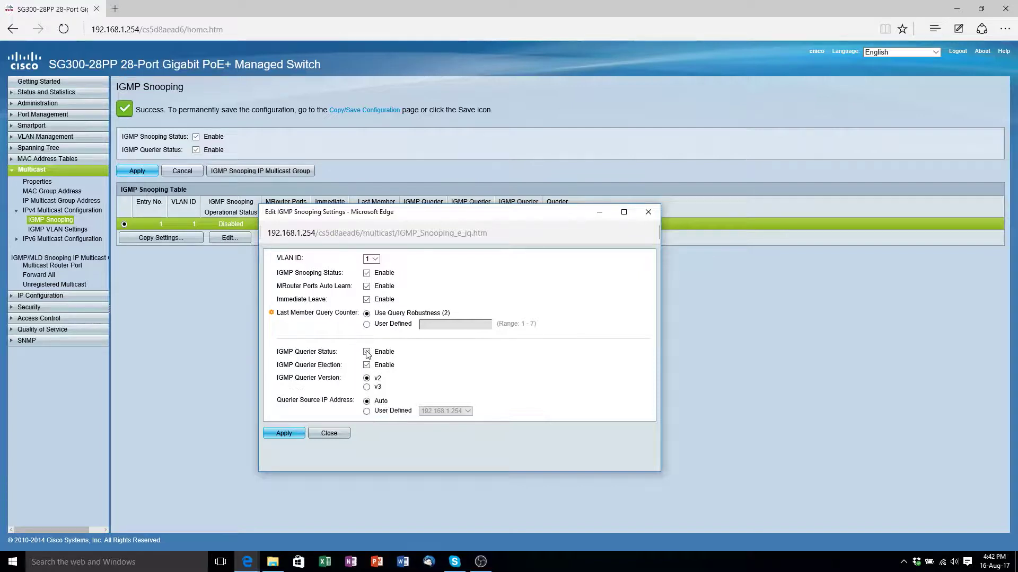
{"action": "left_click", "coordinate": [285, 434]}
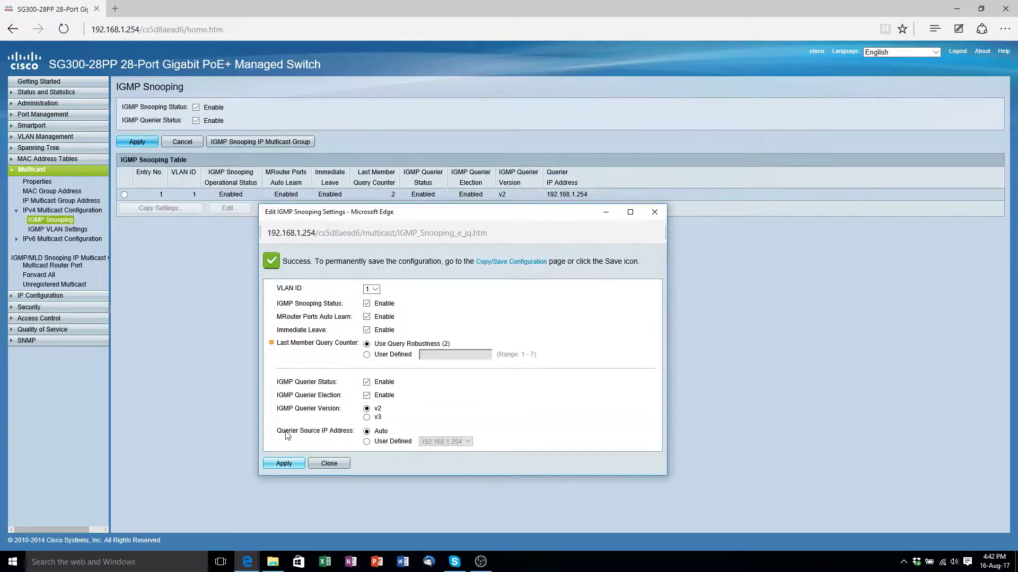
{"action": "left_click", "coordinate": [655, 213]}
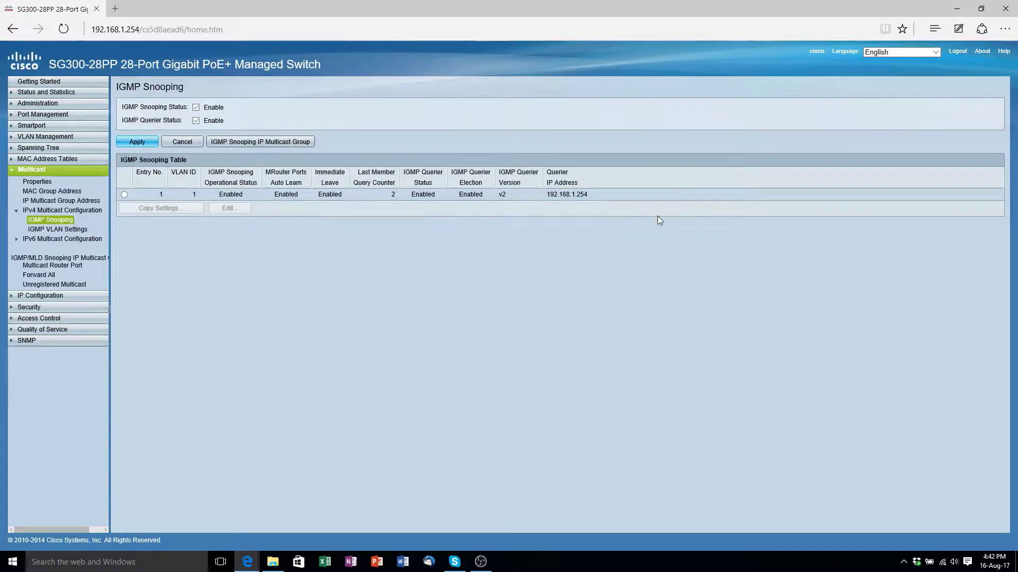
{"action": "left_click", "coordinate": [26, 170]}
- Copy the running configuration to the startup configuration via Copy/Save Configuration
{"action": "left_click", "coordinate": [32, 105]}
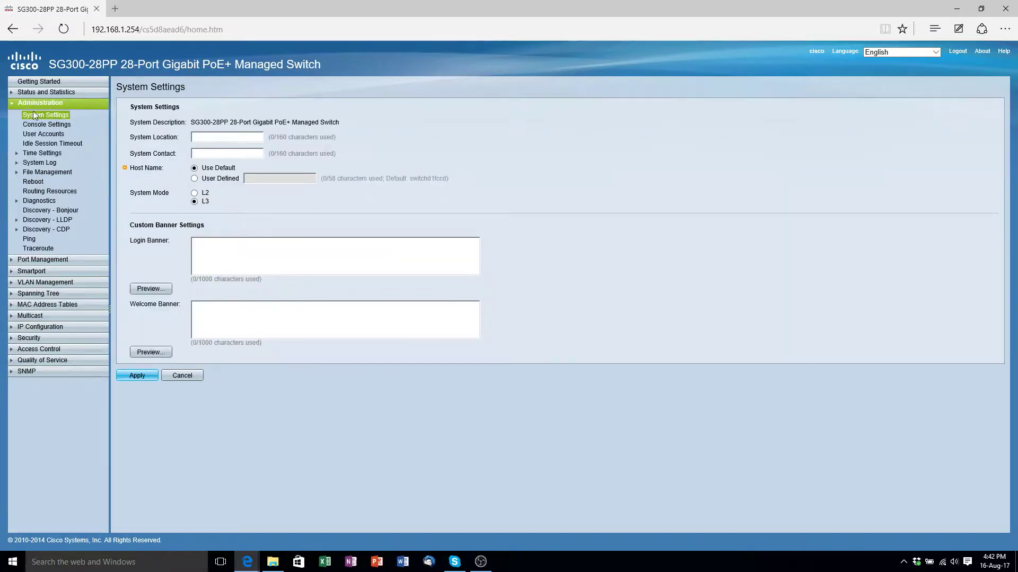
{"action": "left_click", "coordinate": [40, 173]}
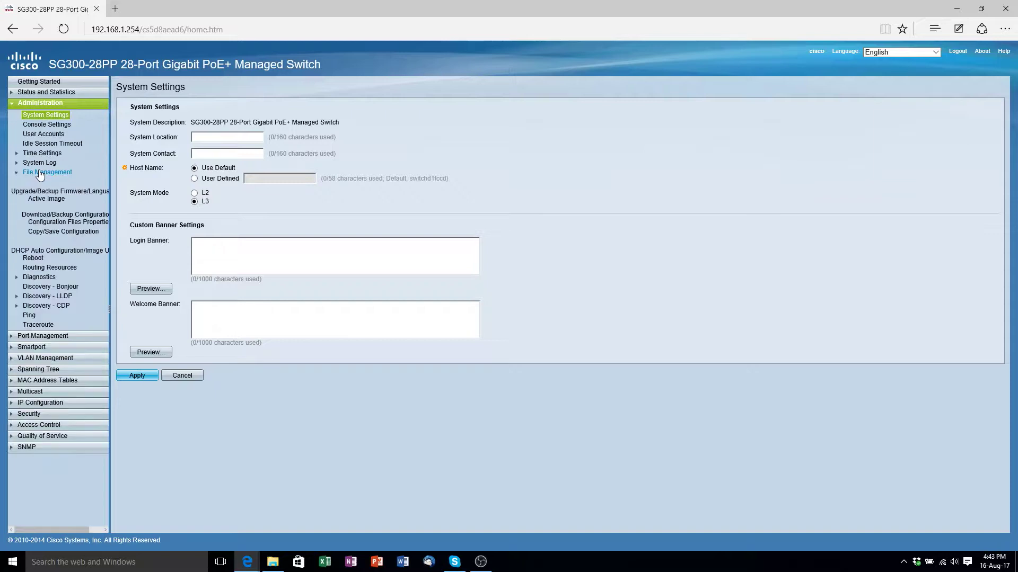
{"action": "left_click", "coordinate": [49, 232]}
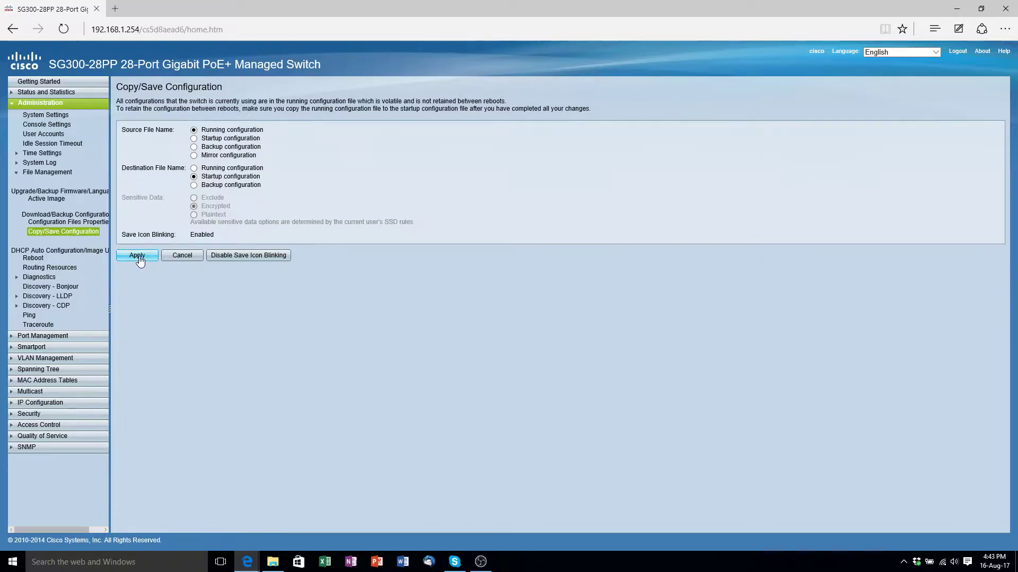
{"action": "left_click", "coordinate": [138, 257]}
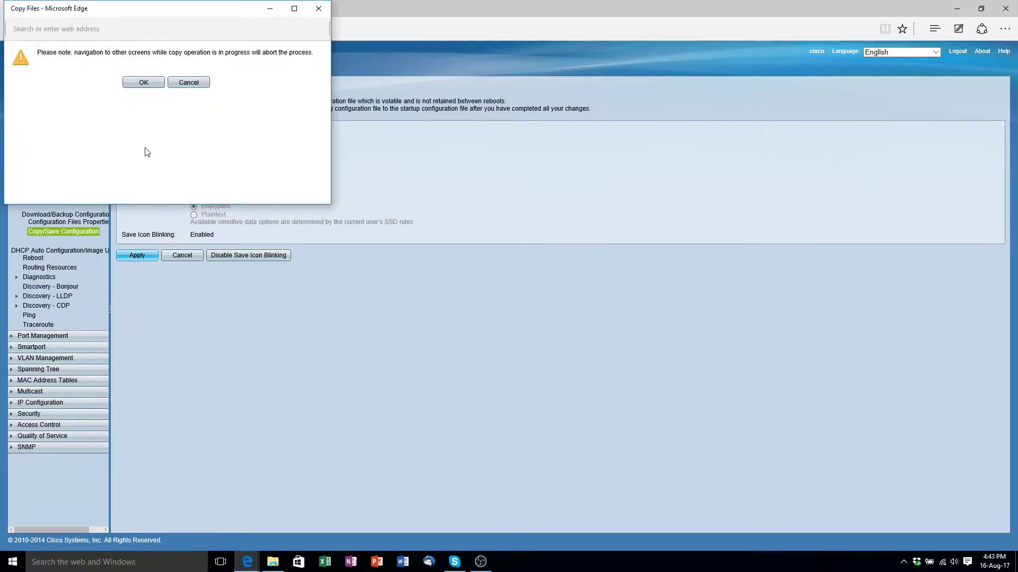
{"action": "left_click", "coordinate": [140, 85]}
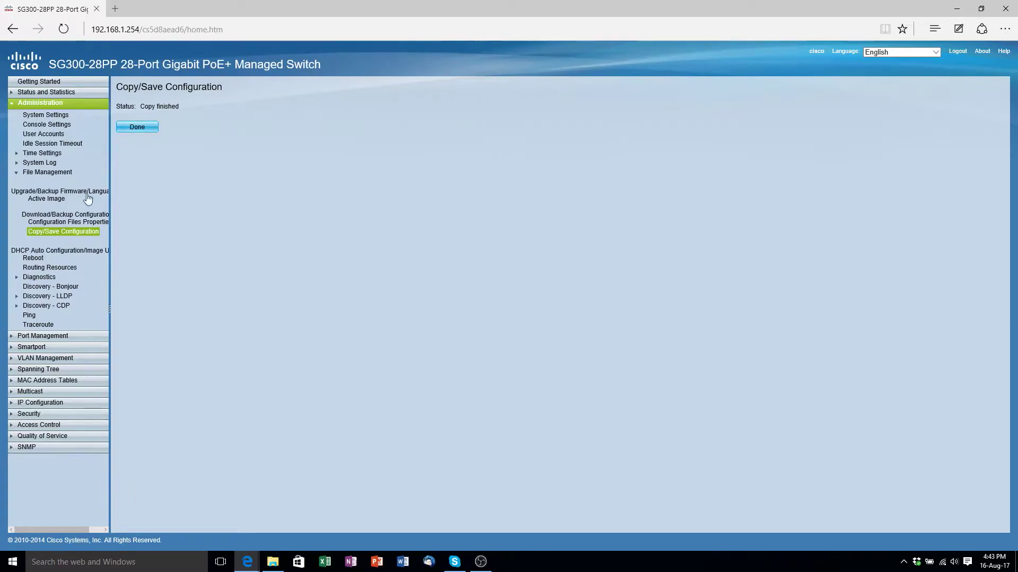
- Reboot the switch immediately from the Reboot page
{"action": "left_click", "coordinate": [33, 259]}
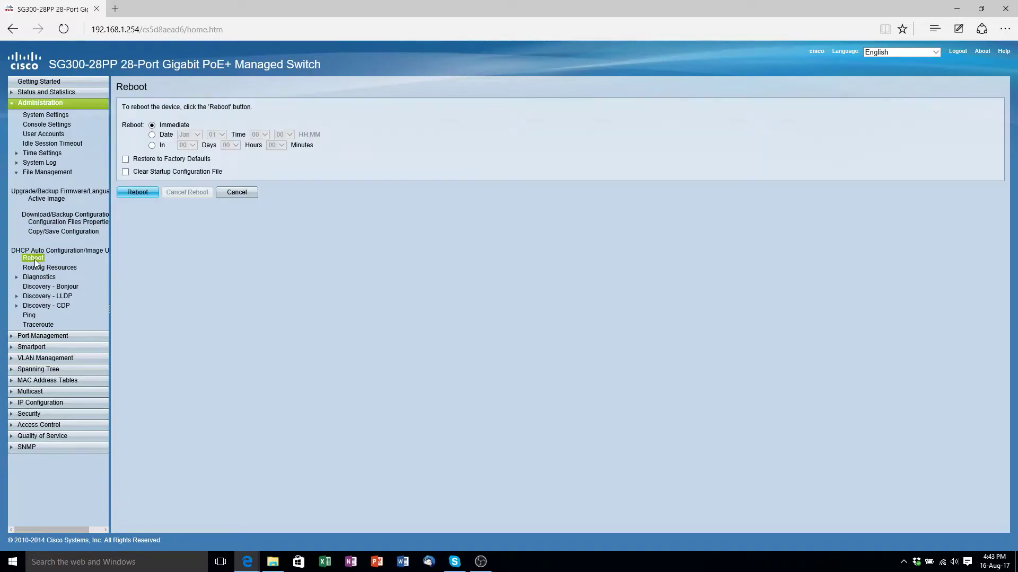
{"action": "left_click", "coordinate": [142, 194]}
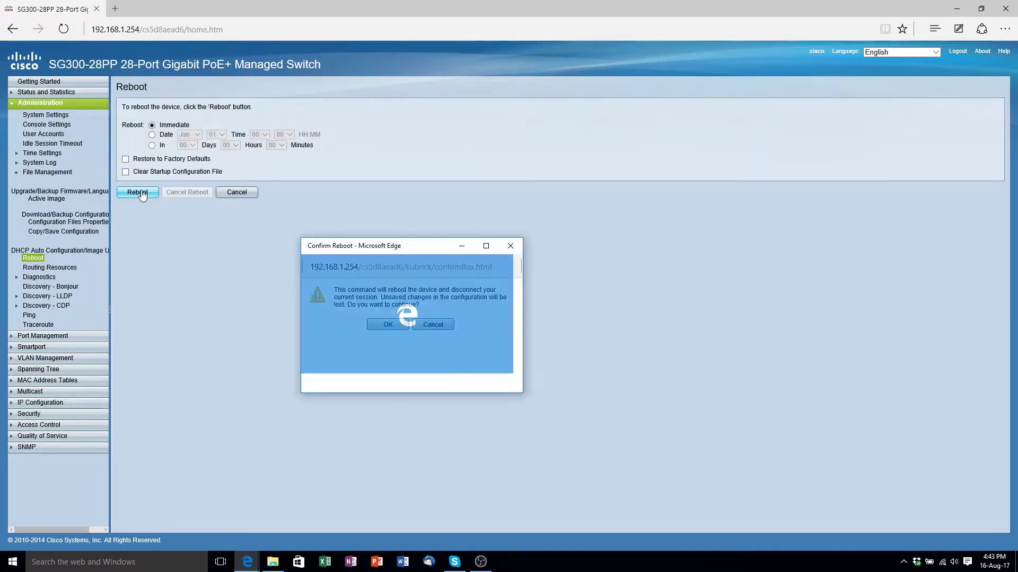
{"action": "left_click", "coordinate": [388, 325]}
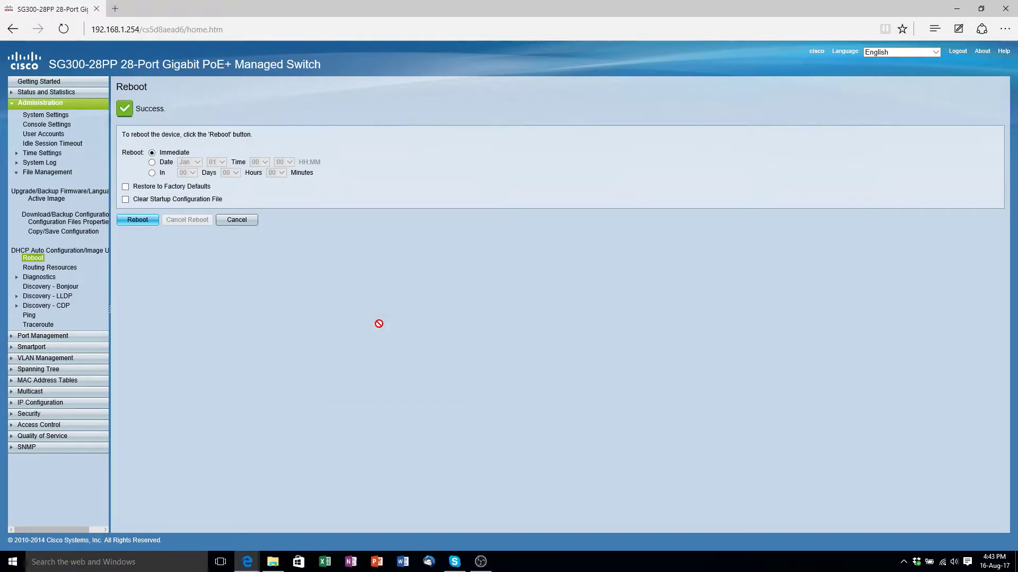